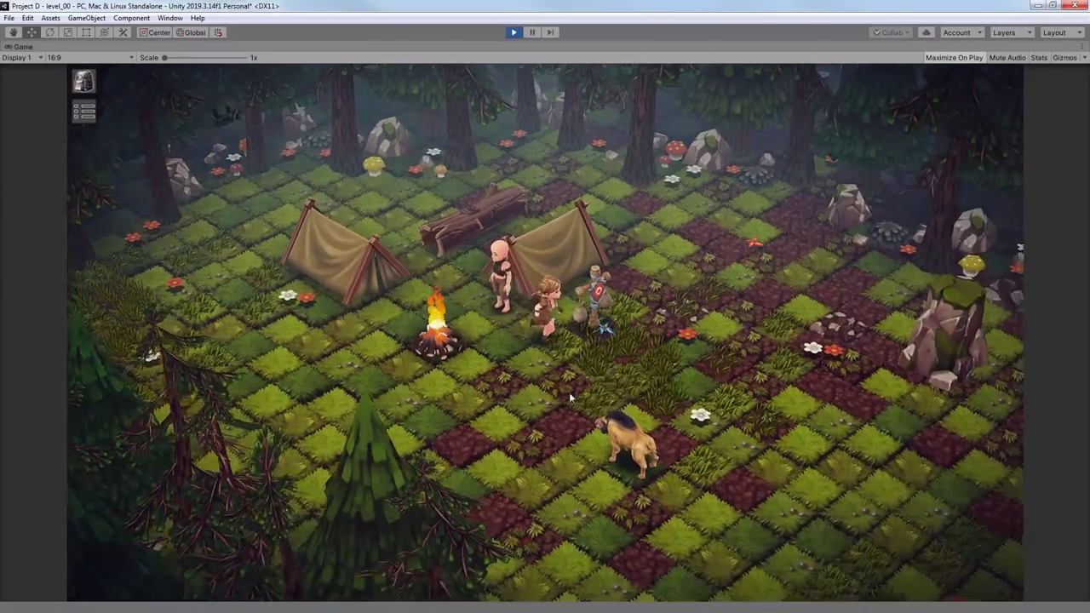
Walk the hero toward the dog and across the clearing, then stop the game
click(569, 392)
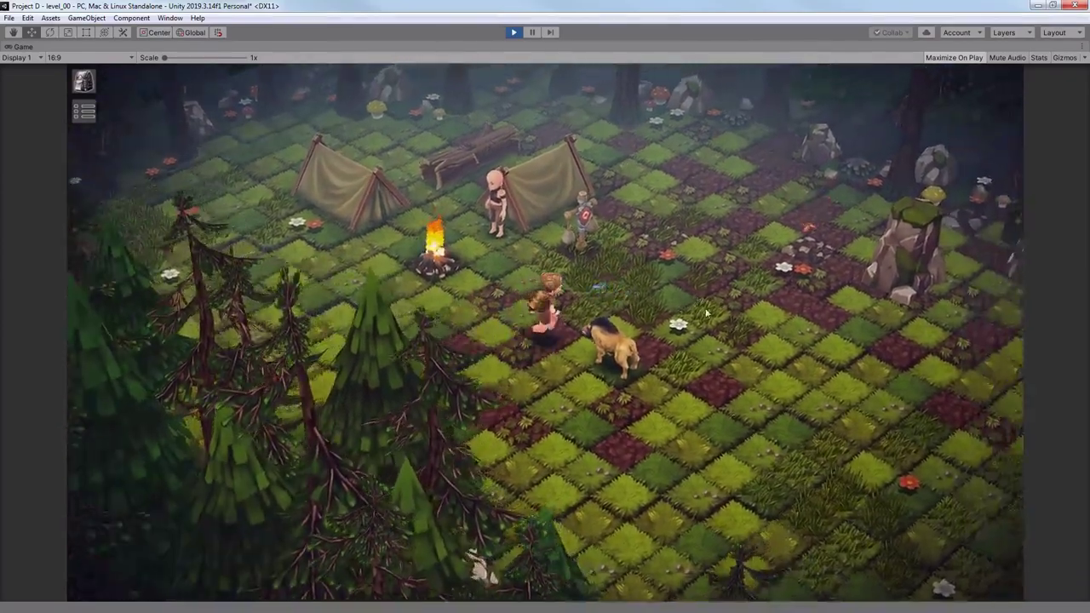
click(705, 313)
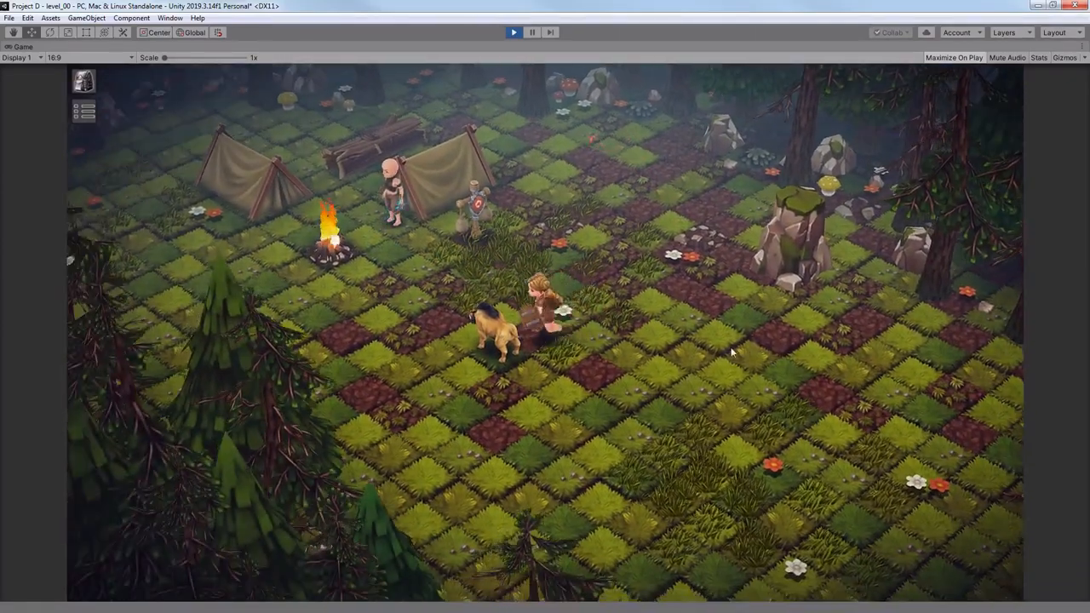
click(732, 347)
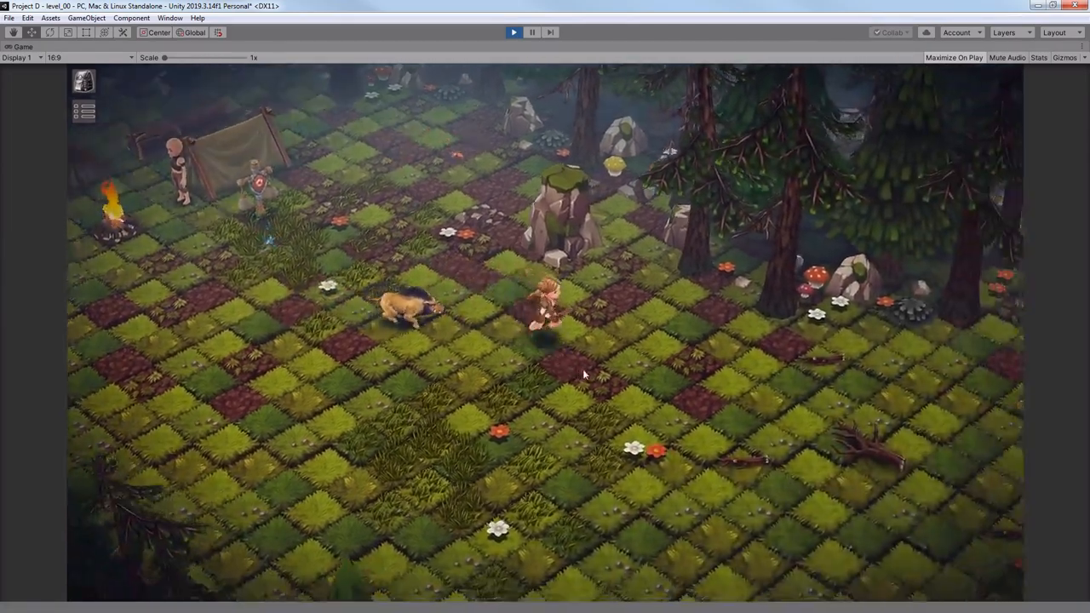
key(ctrl+p)
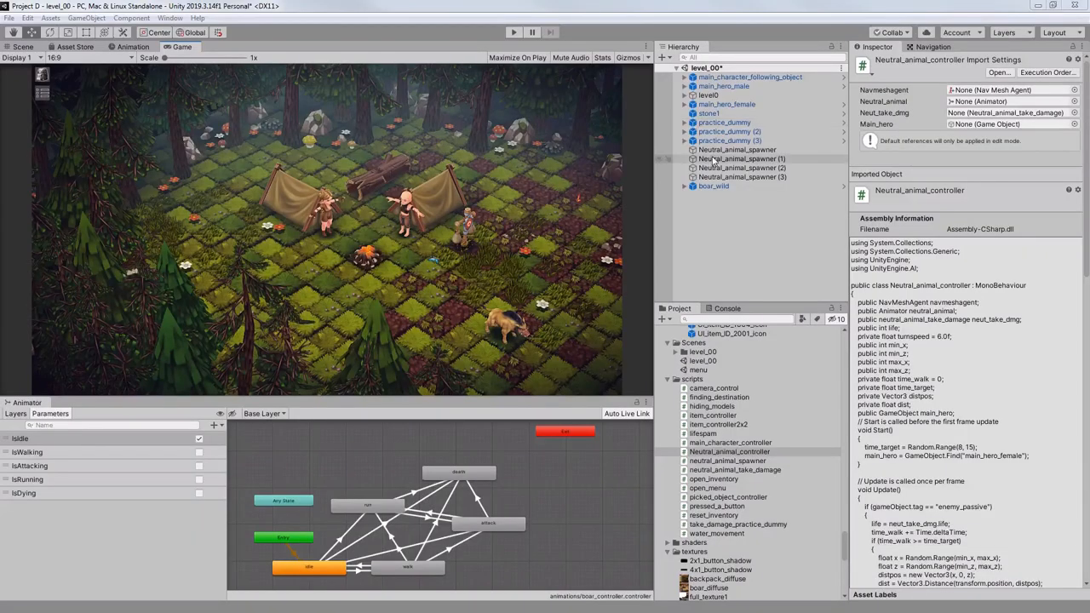
Run the game with the Neutral_animal_spawner selected, show the Stats overlay, walk the hero, then stop
click(732, 150)
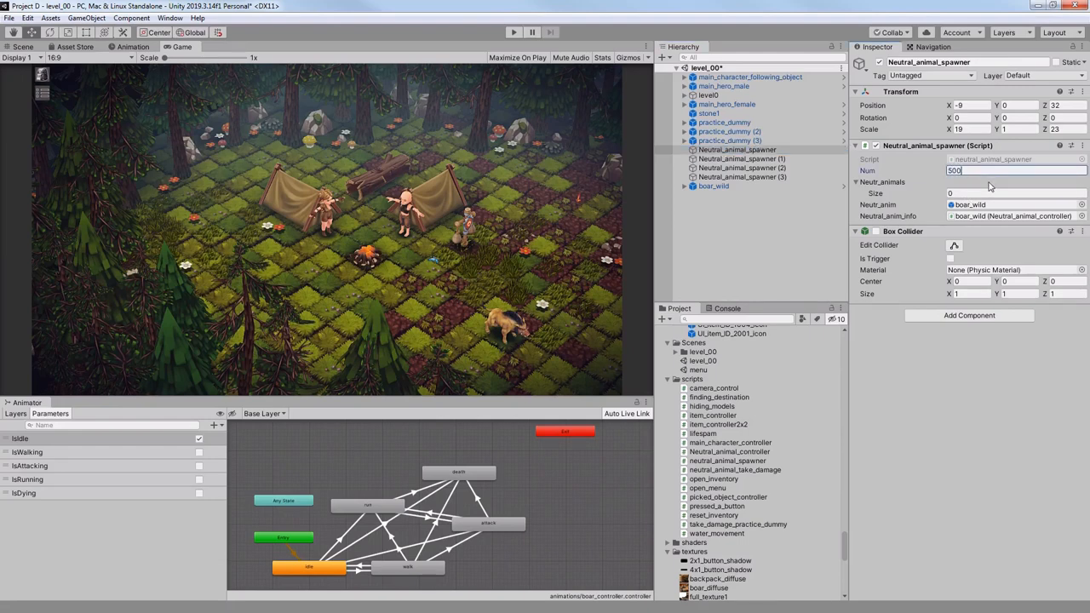
click(514, 33)
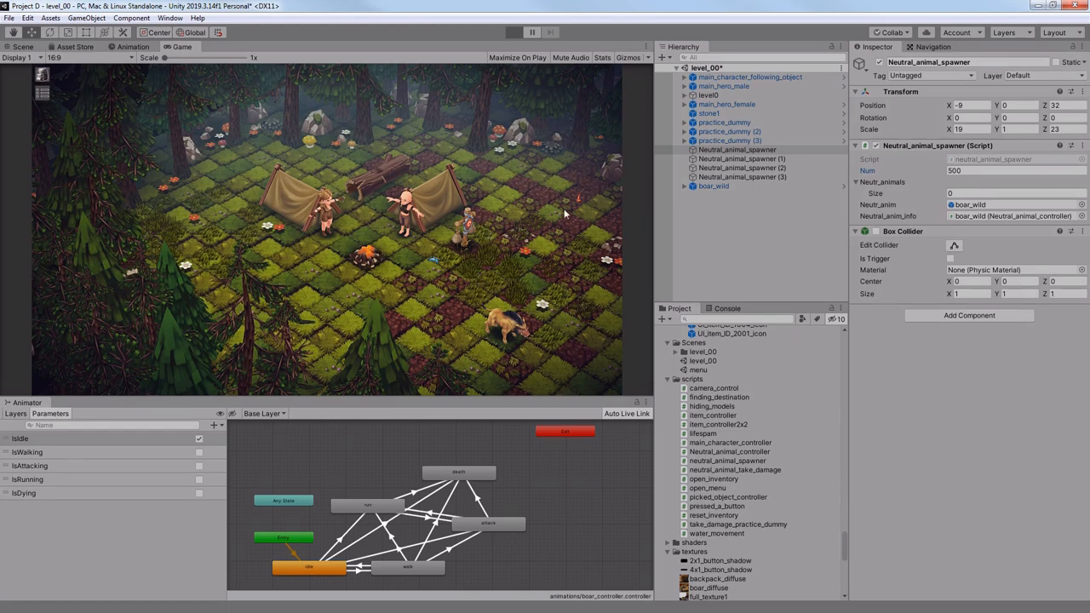
click(603, 56)
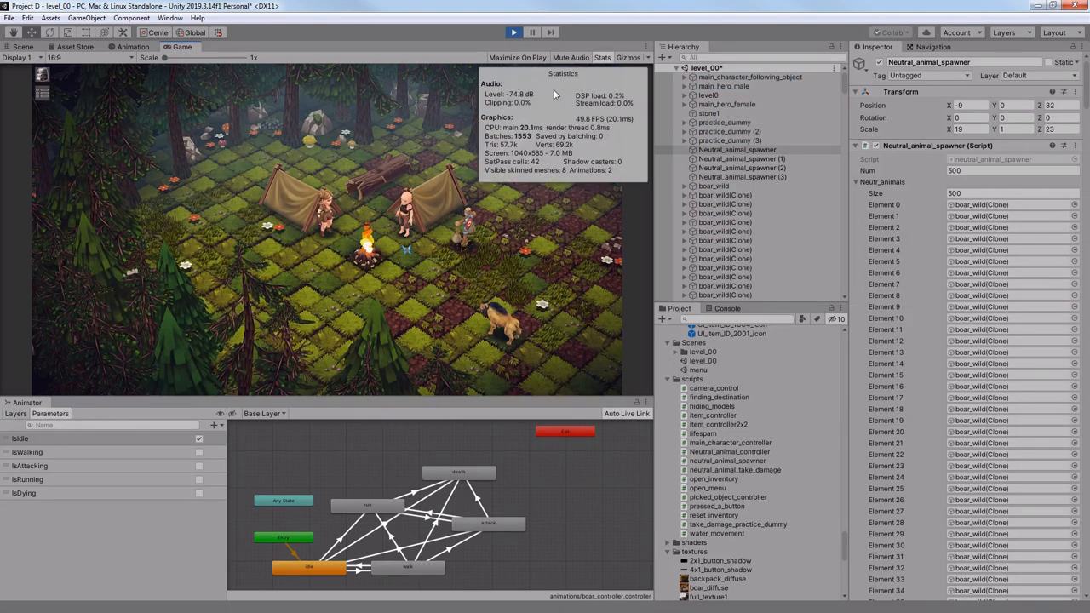
click(546, 311)
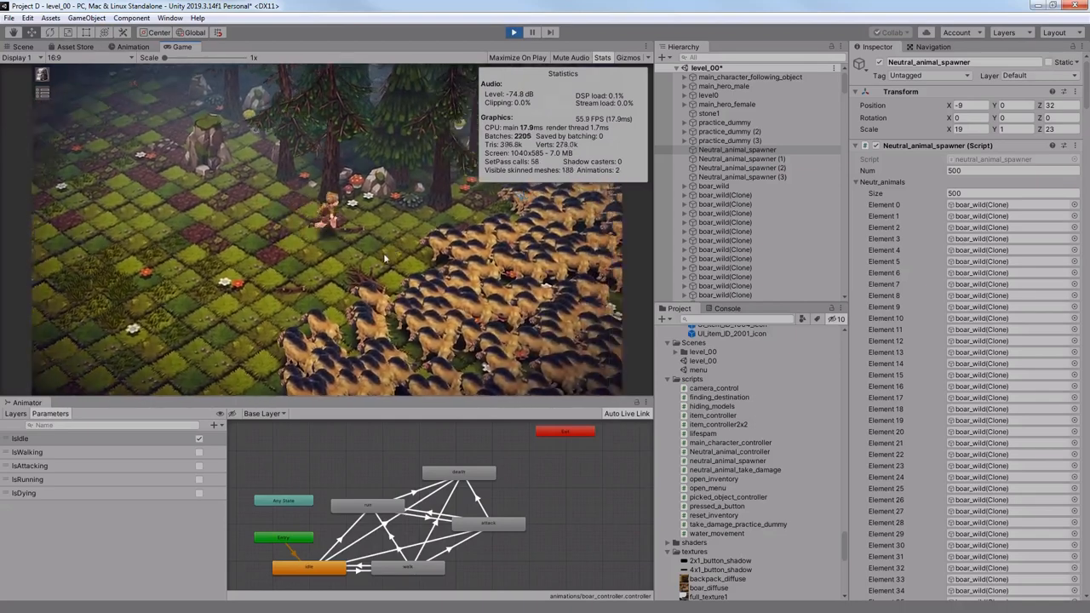
key(ctrl+p)
text(0)
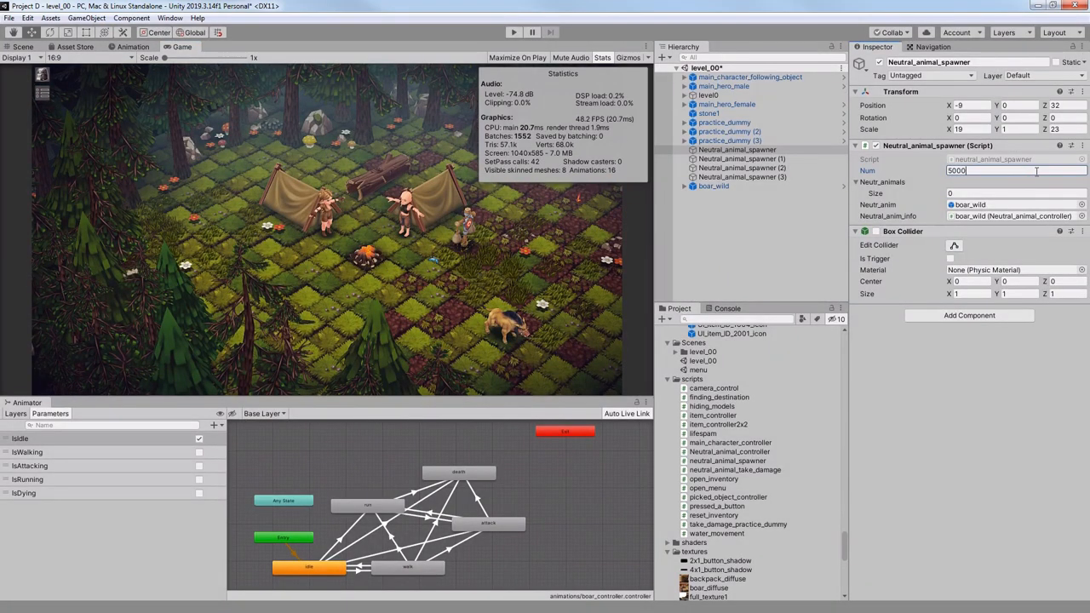
Start the game again with the spawner producing the larger boar count
click(512, 33)
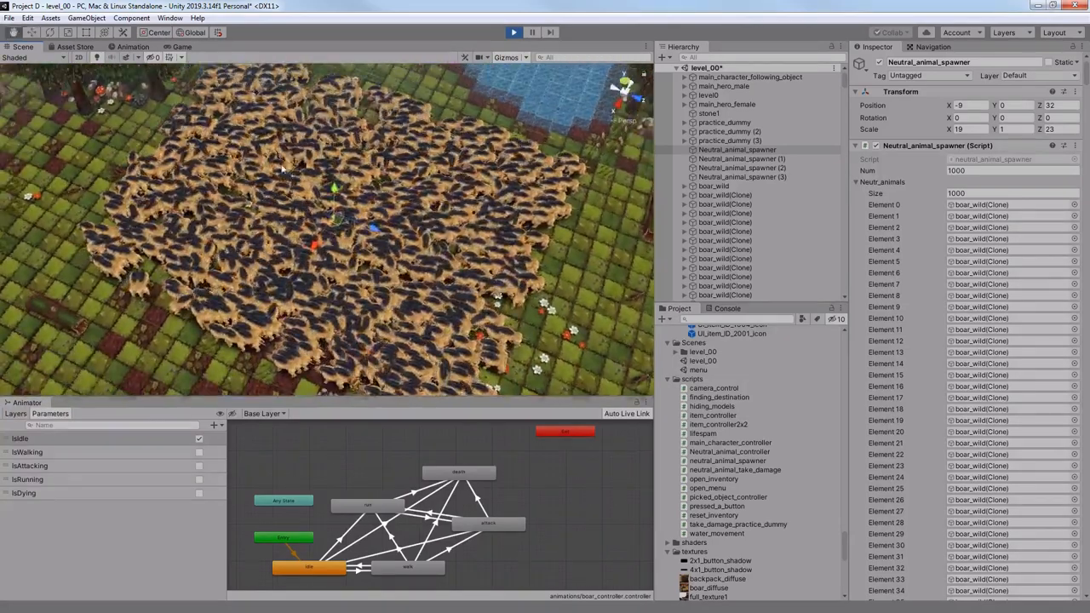
Orbit around the boar crowd in the Scene view and pull back to see it whole
drag(353, 193, 217, 164)
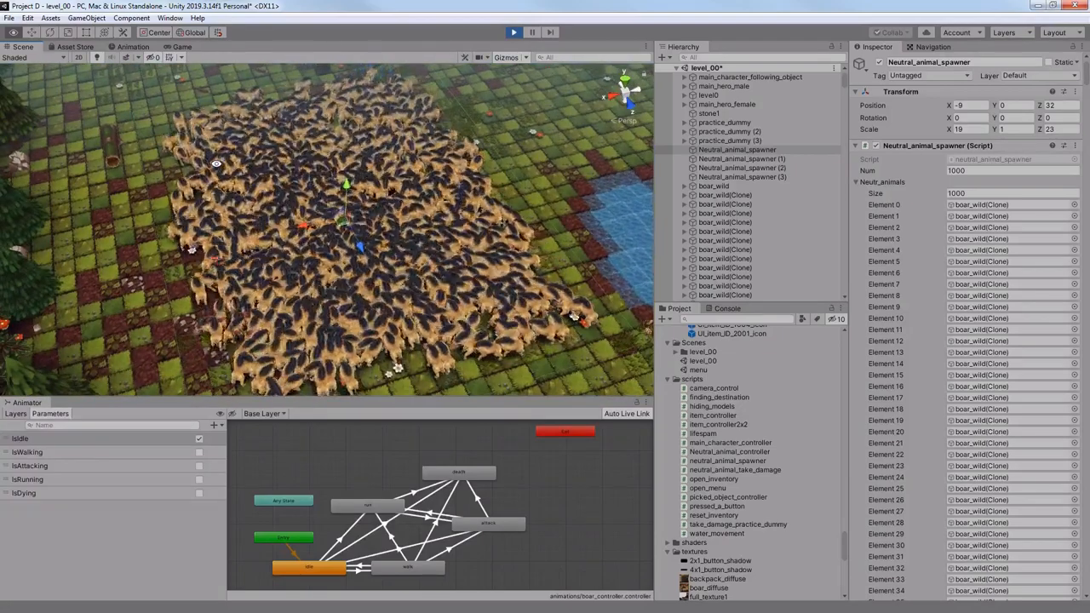
drag(216, 164, 293, 186)
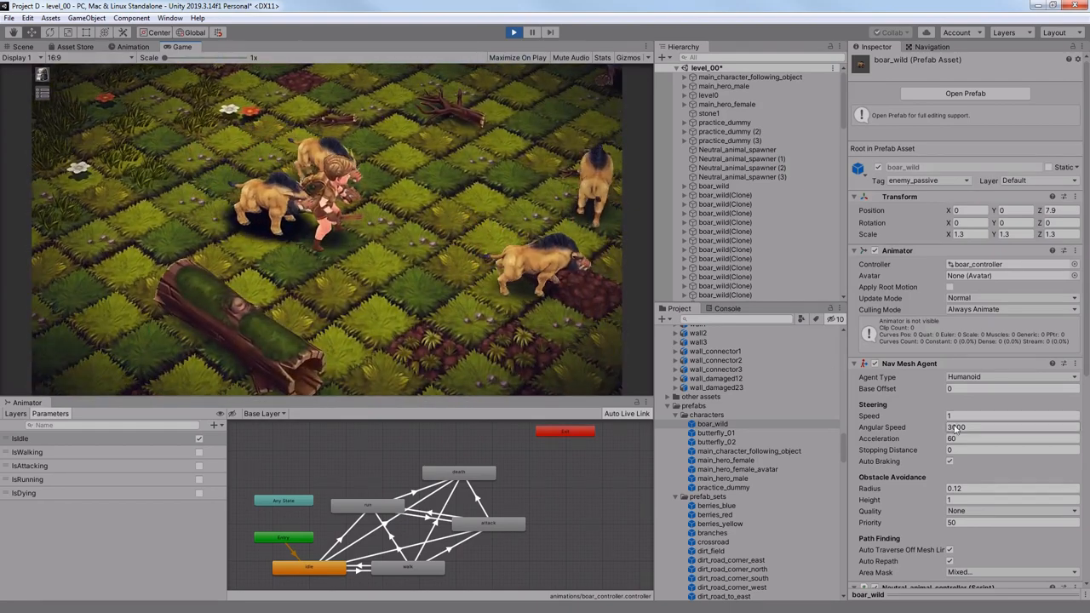
Stop the game, then turn the sculpted wolf in ZBrush to another angle
click(514, 33)
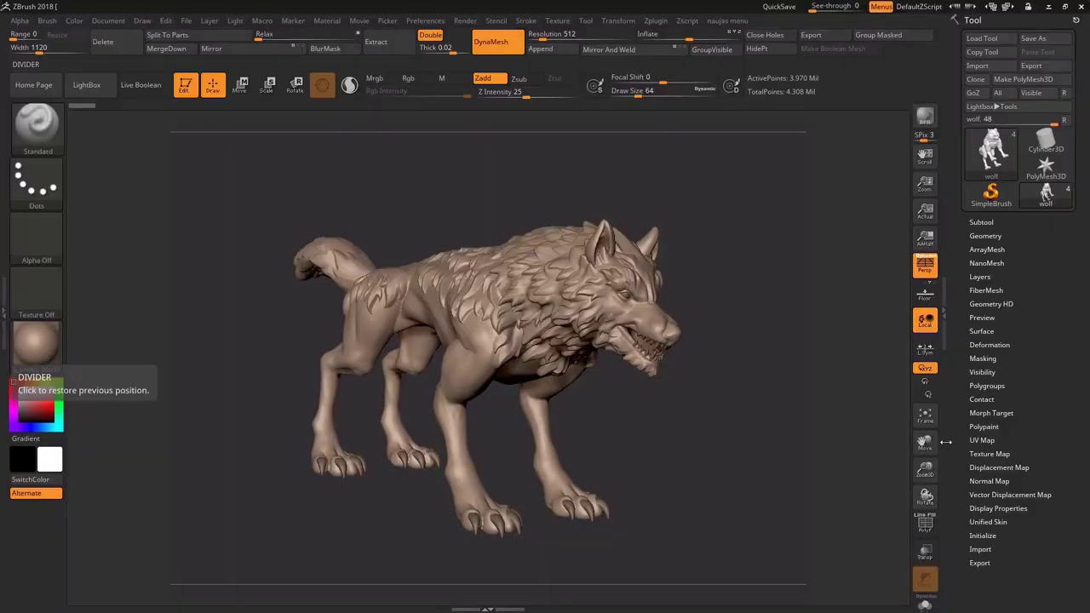
drag(818, 426, 732, 388)
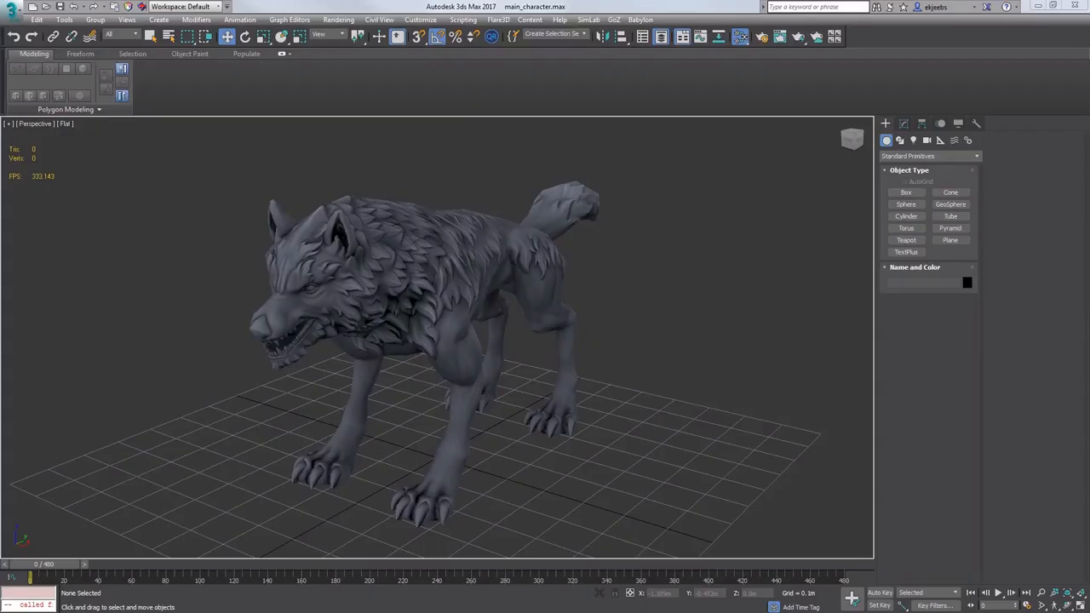
Select the wolf model in the viewport and bring up its shading options
drag(396, 458, 462, 399)
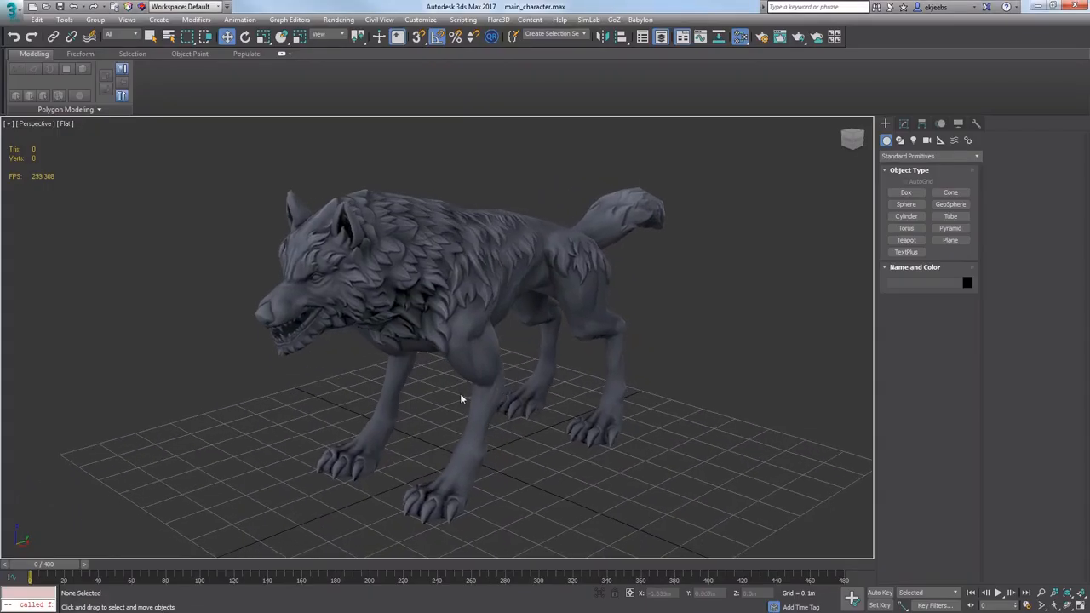
click(463, 306)
drag(462, 306, 484, 330)
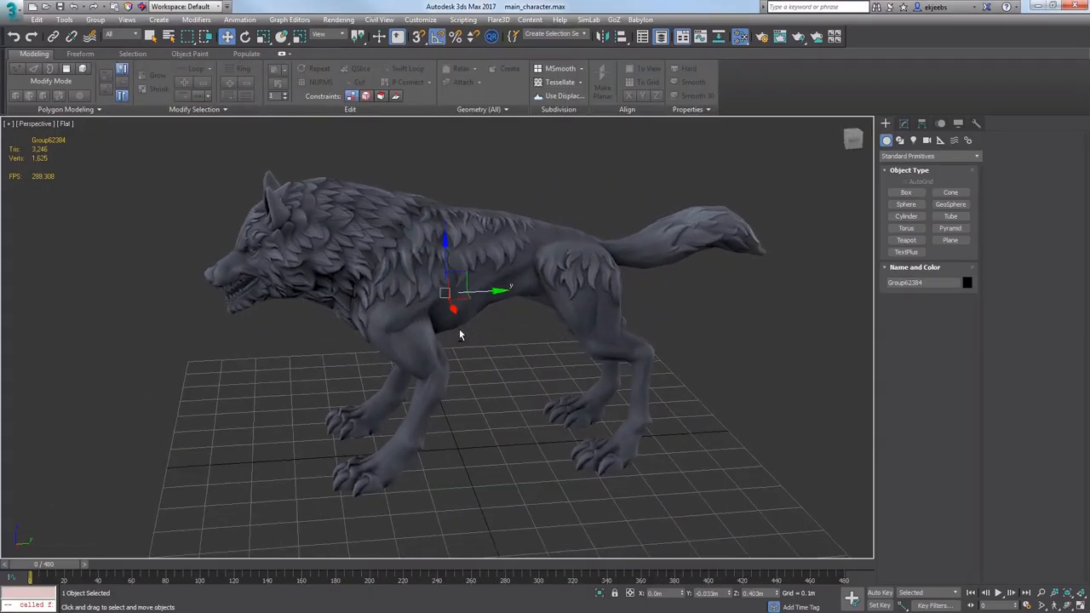
click(65, 123)
Show Edged Faces on the wolf and orbit to view it from the front
click(98, 192)
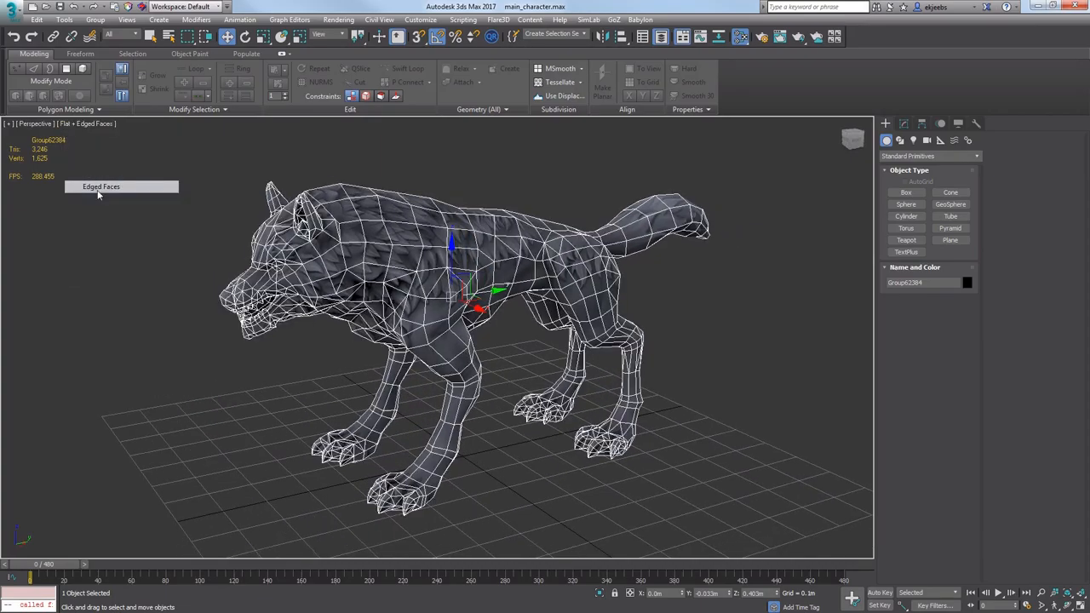
drag(319, 298, 596, 332)
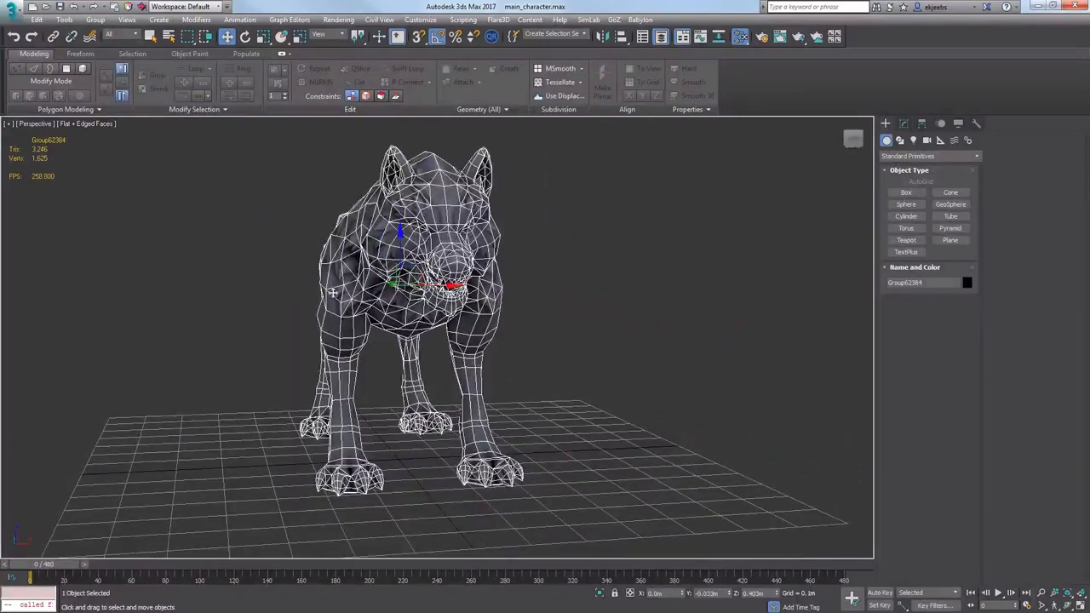
scroll(425, 298, up, 3)
Turn off Edged Faces and orbit back to see the whole flat-shaded wolf above the grid
click(81, 124)
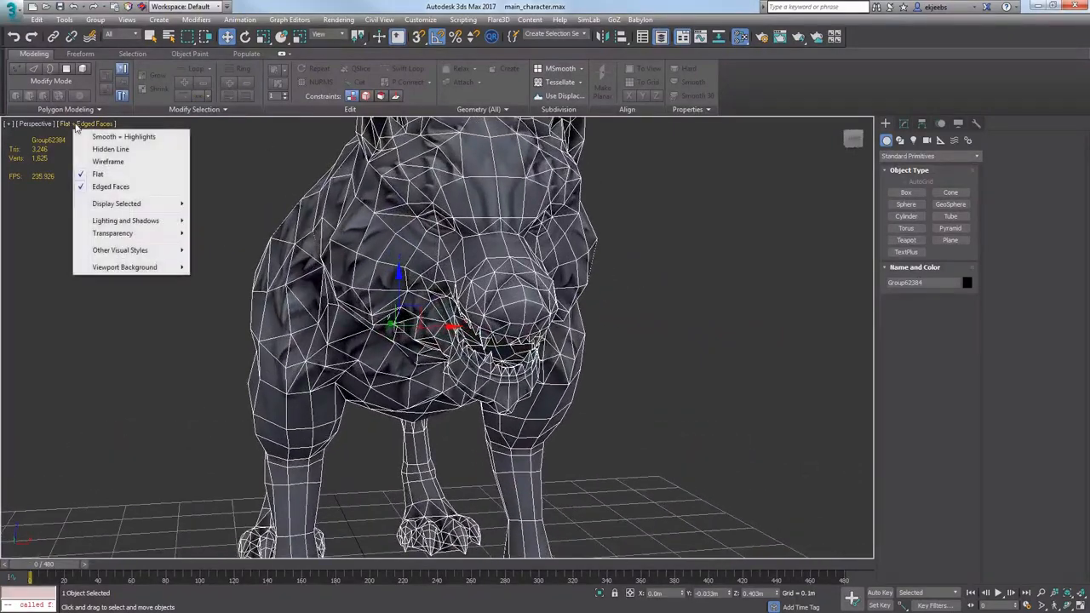
click(110, 186)
scroll(234, 328, up, 3)
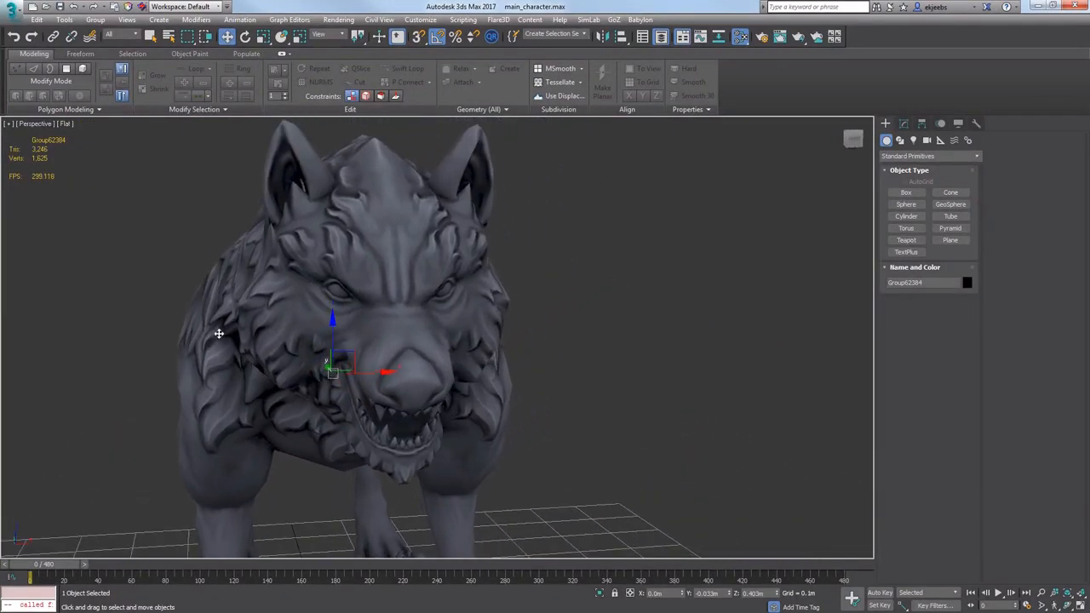
drag(234, 328, 370, 336)
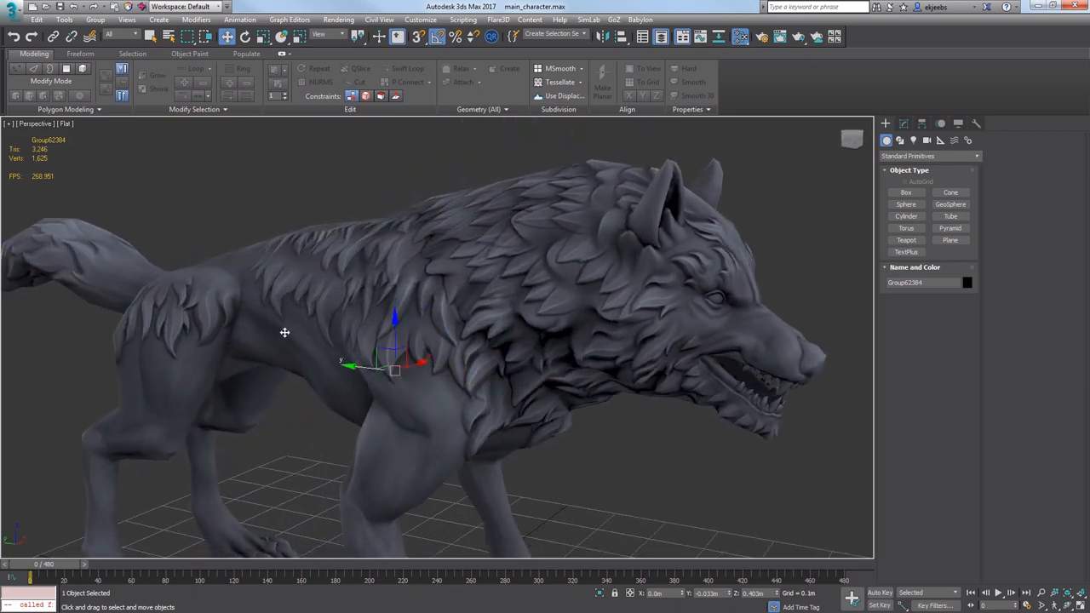
scroll(370, 336, down, 3)
mouse_move(371, 337)
mouse_down()
mouse_move(392, 323)
mouse_move(450, 393)
mouse_move(430, 361)
mouse_move(400, 357)
mouse_up()
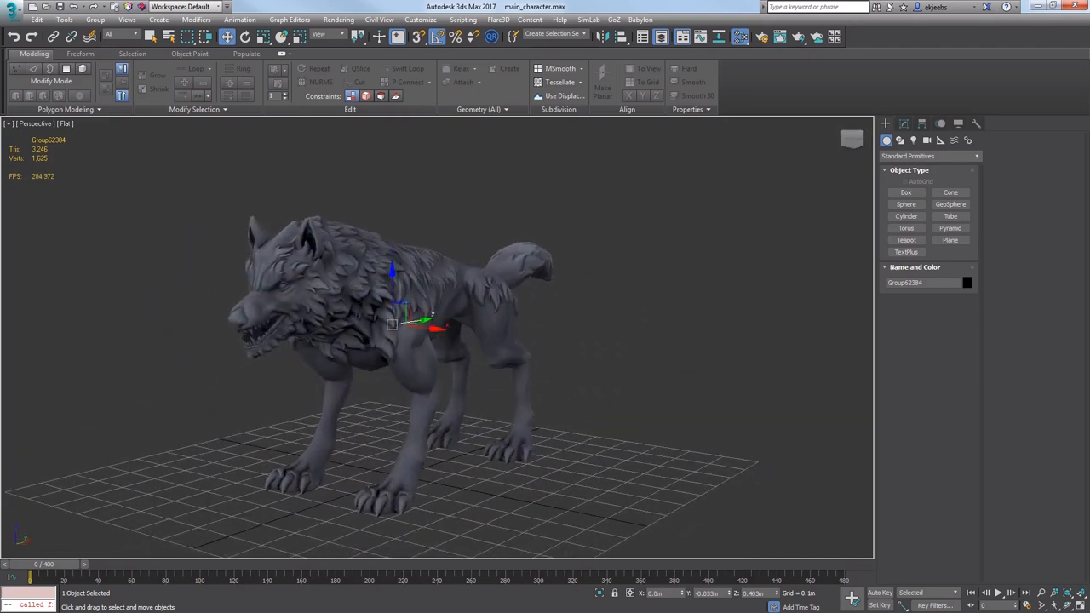